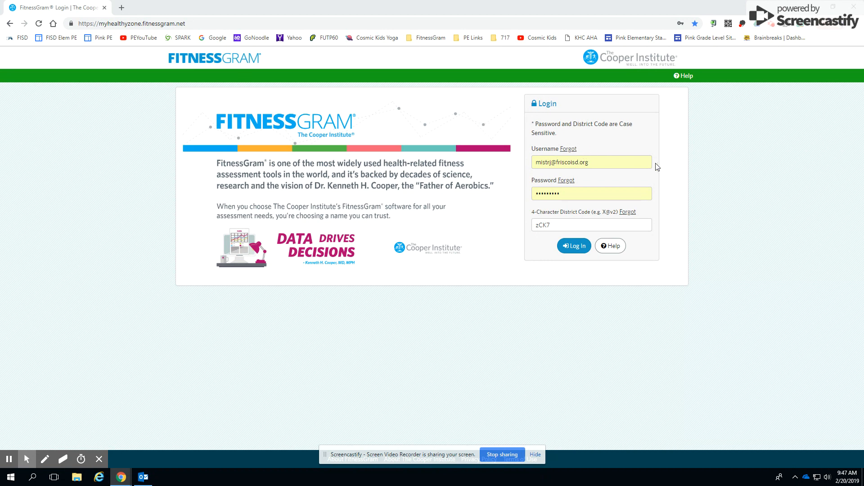
- Log in with the saved username, account password and district code, and dismiss the updated reports announcement
drag(621, 164, 531, 164)
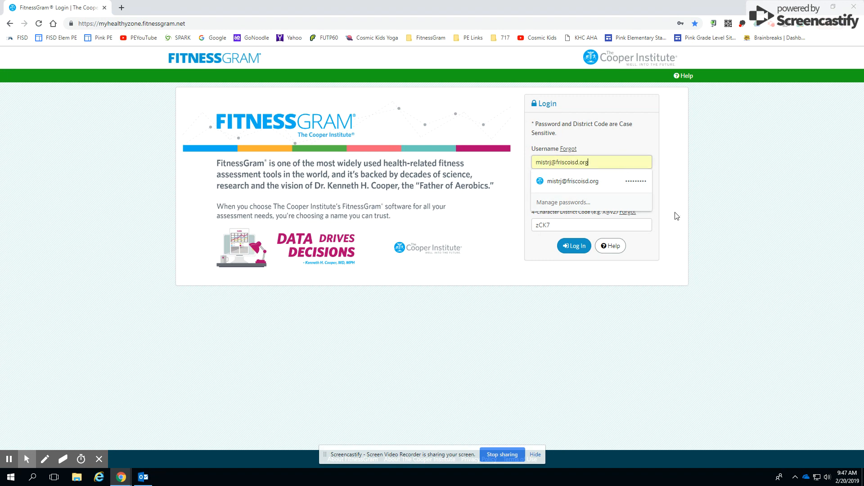
key(Down)
key(Return)
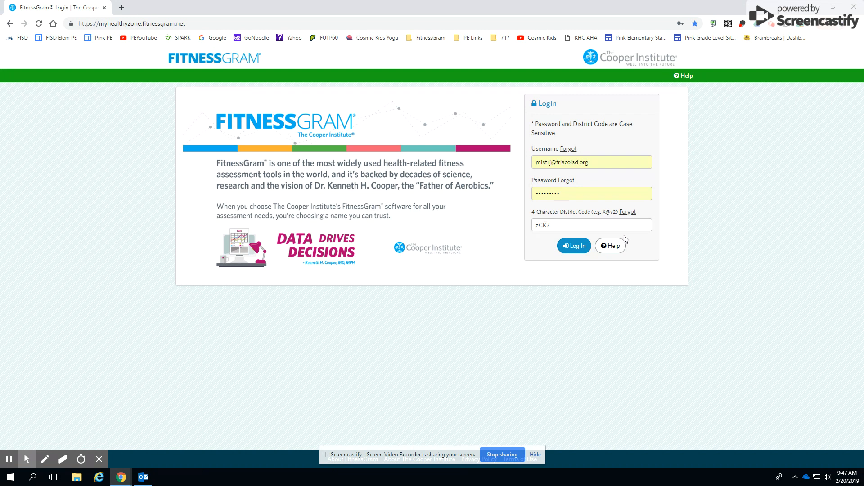
click(578, 245)
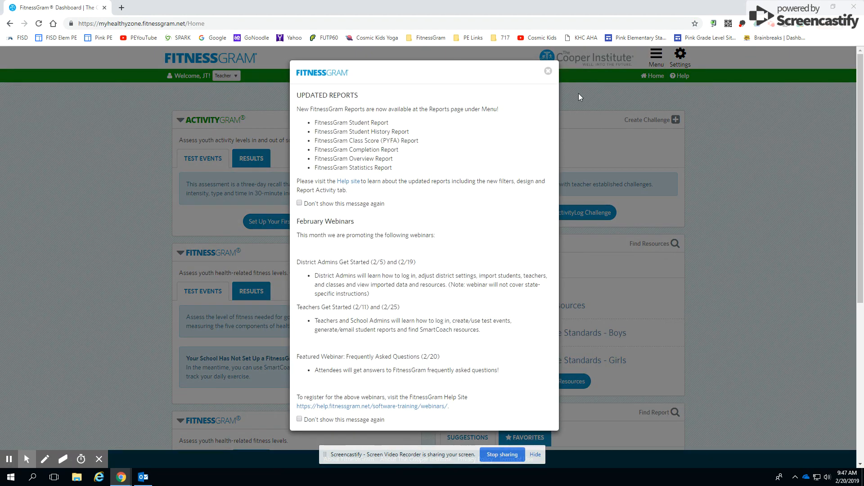
click(547, 71)
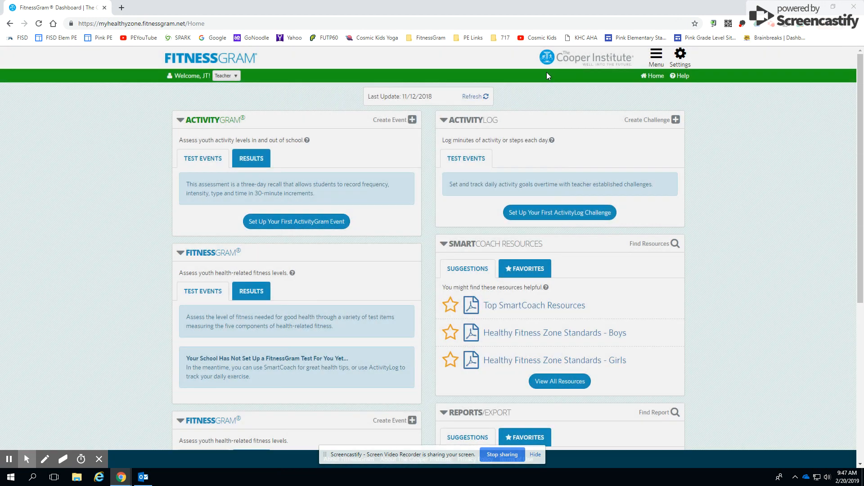
- Start a new FitnessGram test event and choose Pink Elementary as the school along with its teacher
scroll(384, 215, down, 2)
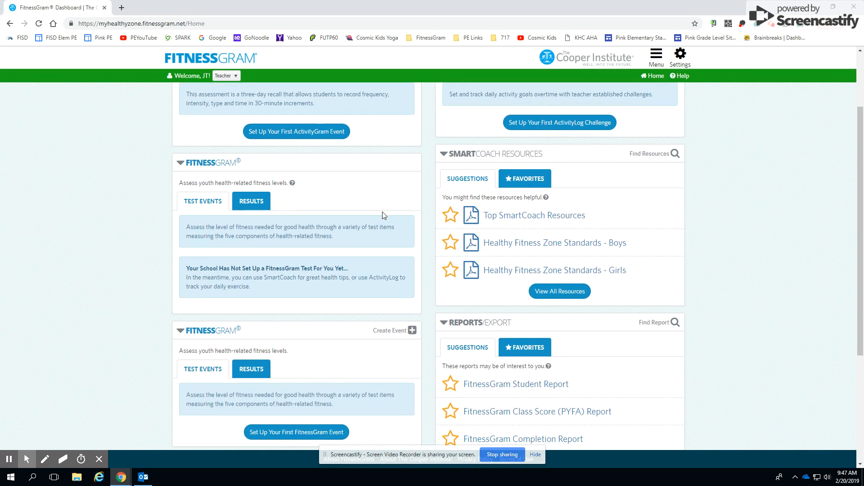
scroll(383, 216, down, 2)
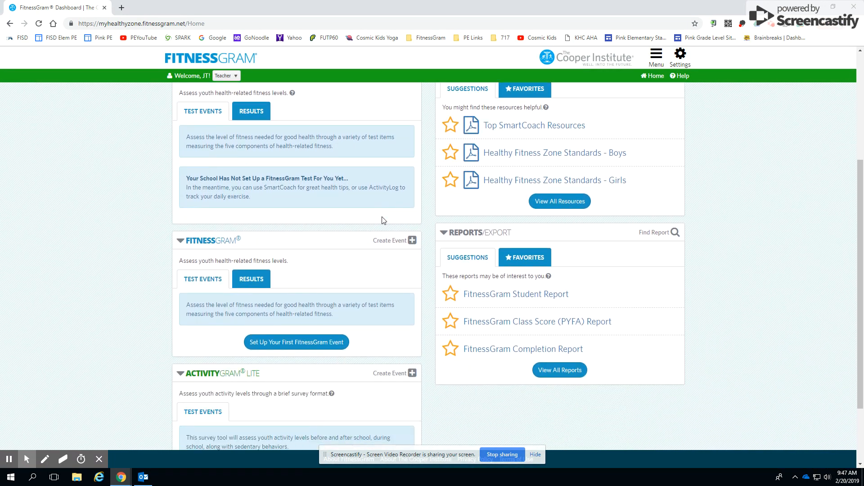
click(400, 241)
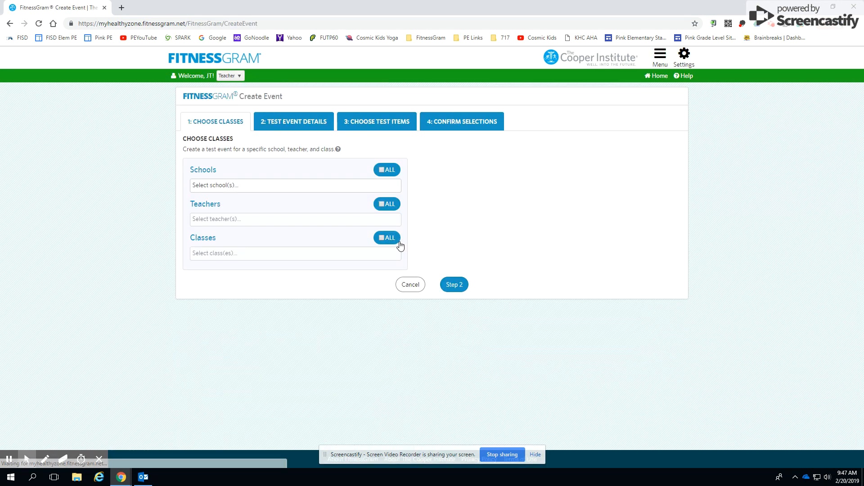
click(323, 189)
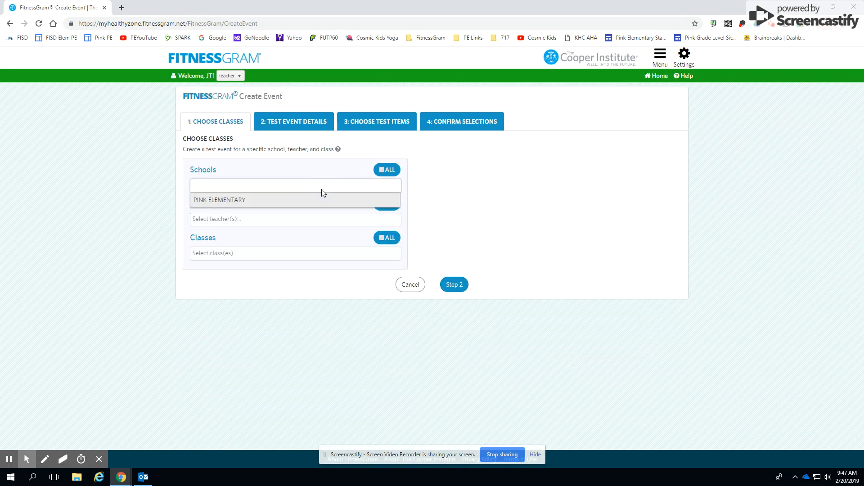
click(296, 201)
click(289, 224)
click(283, 233)
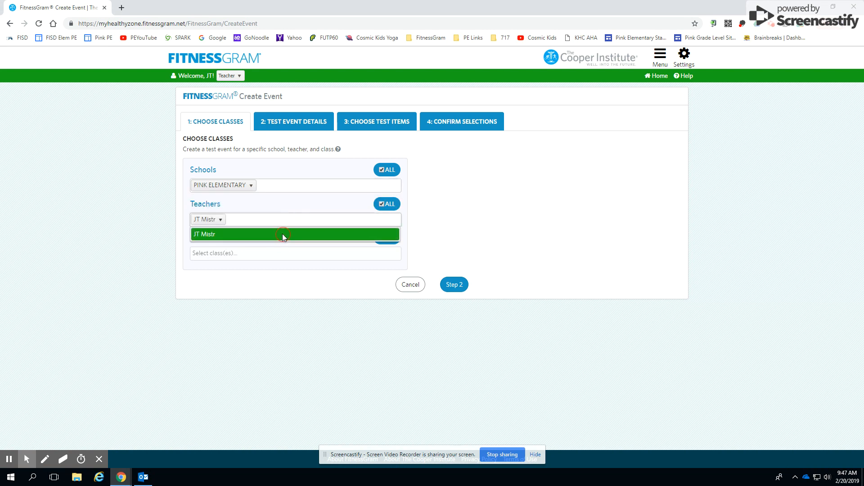
- Include classes PE31010131, PE31010151, PE31010161 and PE31010171 in the event and continue to the test event details
click(287, 255)
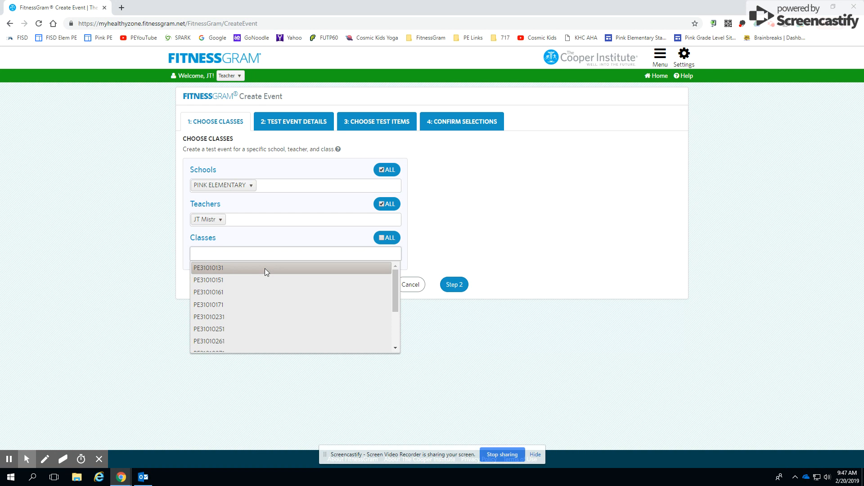
click(265, 268)
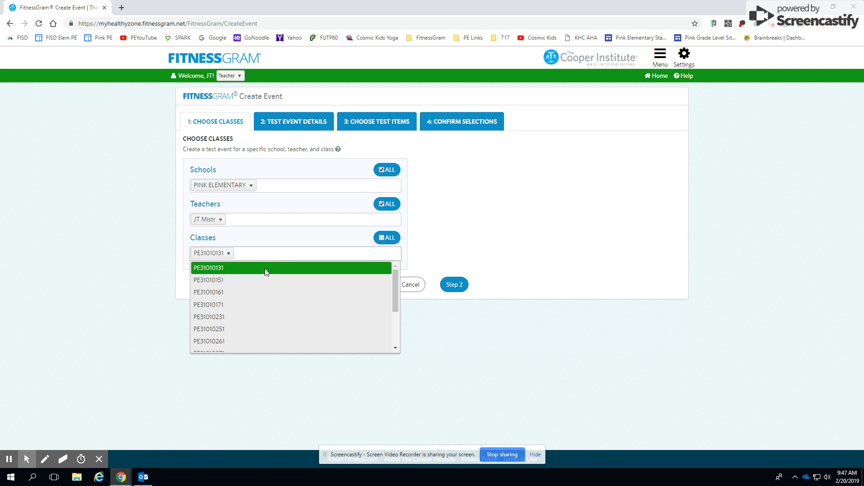
click(266, 280)
click(266, 293)
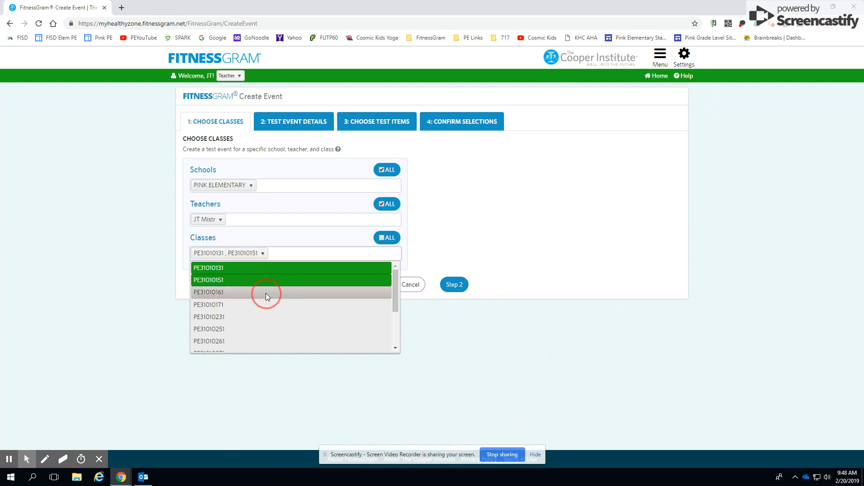
click(263, 306)
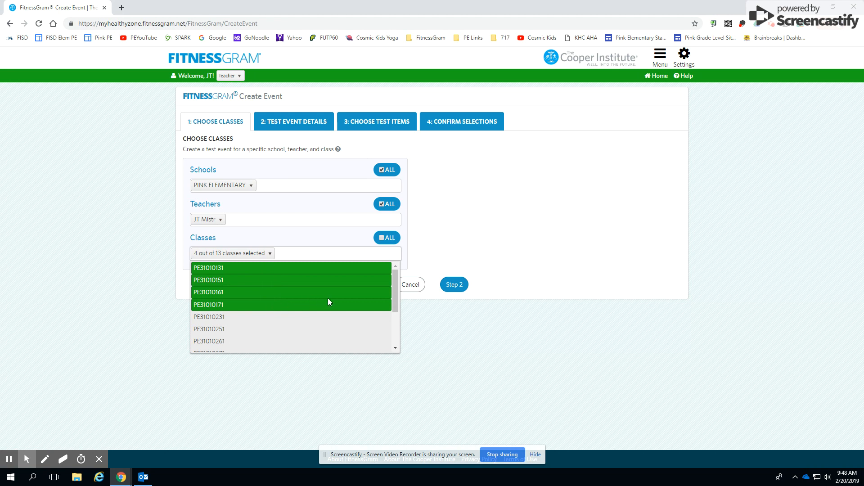
click(453, 285)
- Name the event "practice", set start and end dates to 2/20/2019 with type Other, and continue to the test items
click(300, 166)
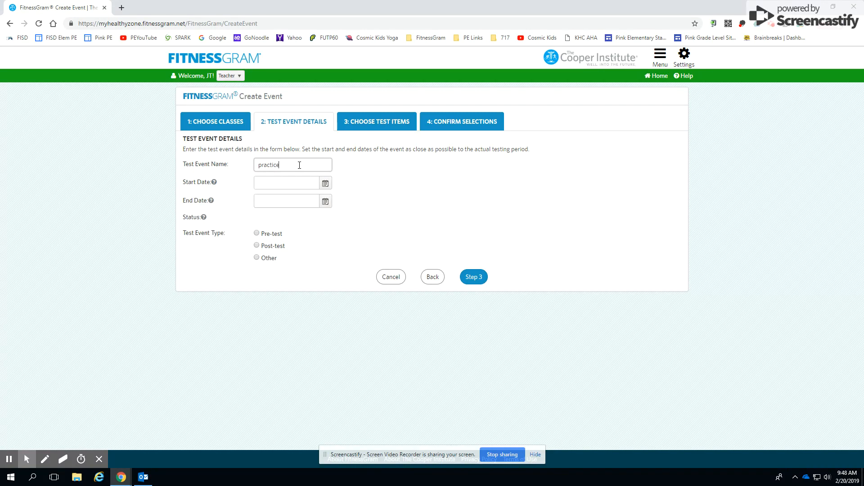
click(326, 183)
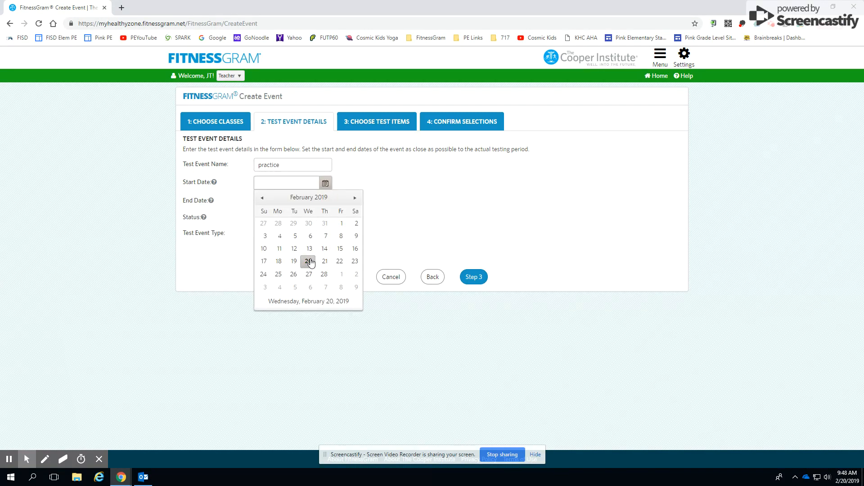
click(308, 262)
click(325, 201)
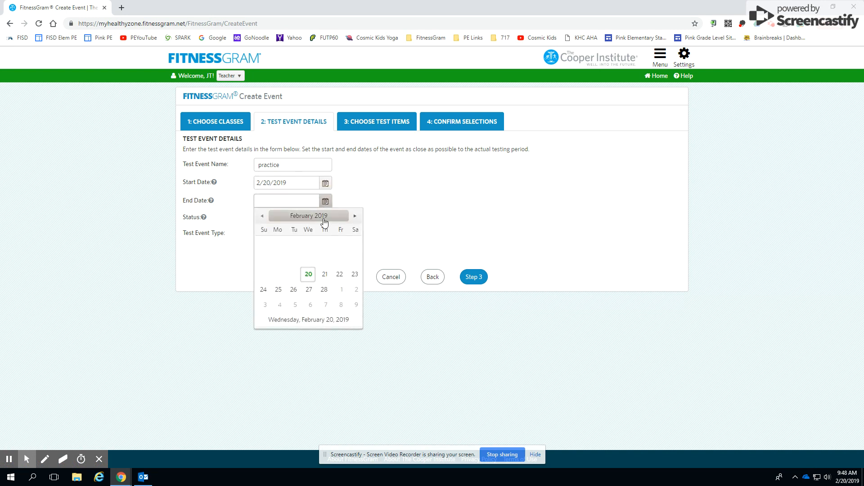
click(309, 274)
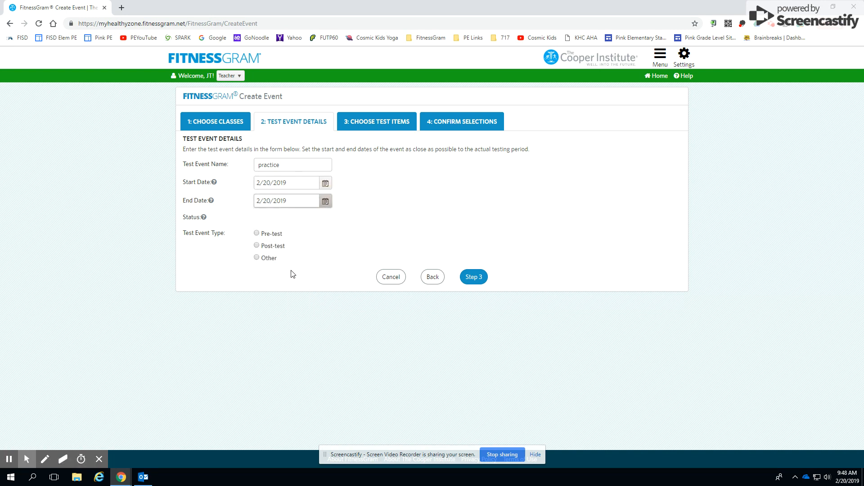
click(258, 259)
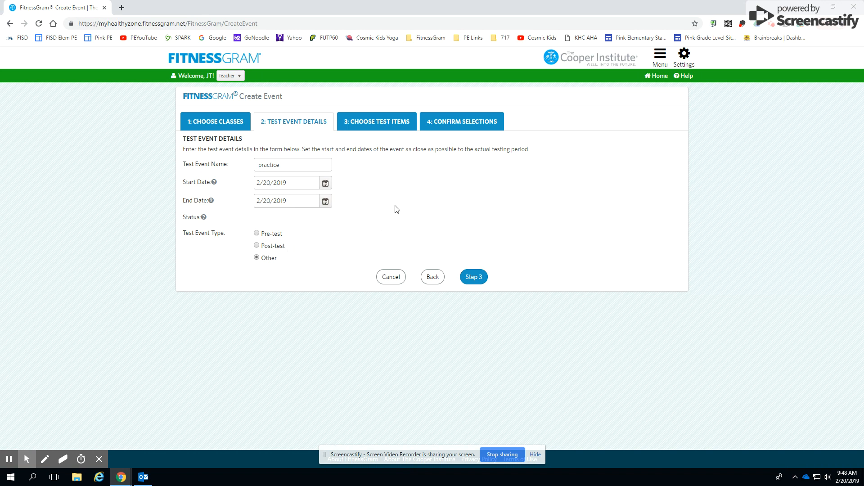
click(474, 277)
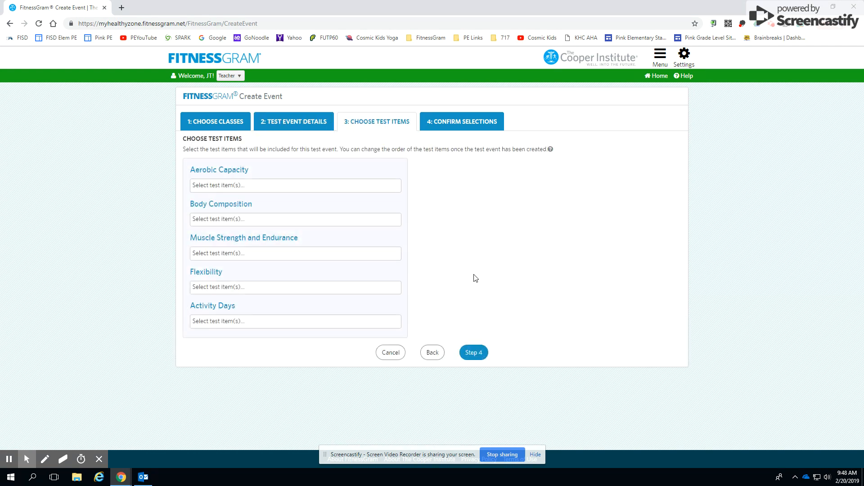
- Add 20M Pacer as the Aerobic Capacity item, and Height and Weight as the Body Composition items
click(257, 189)
click(257, 225)
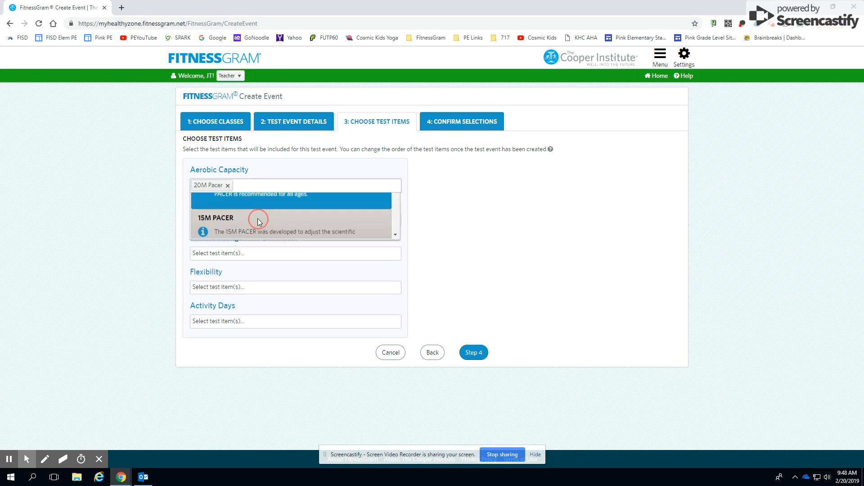
click(260, 224)
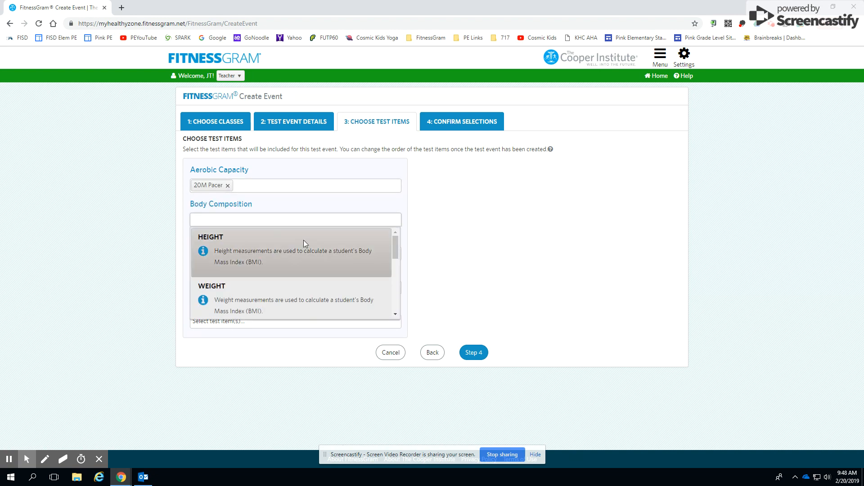
click(304, 246)
click(276, 221)
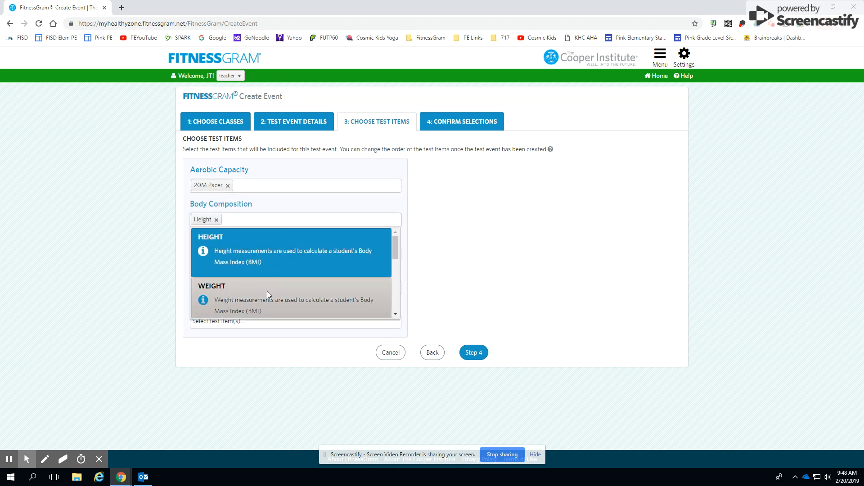
click(267, 293)
click(292, 221)
scroll(308, 273, down, 4)
scroll(309, 273, up, 3)
scroll(309, 273, down, 3)
scroll(309, 274, down, 2)
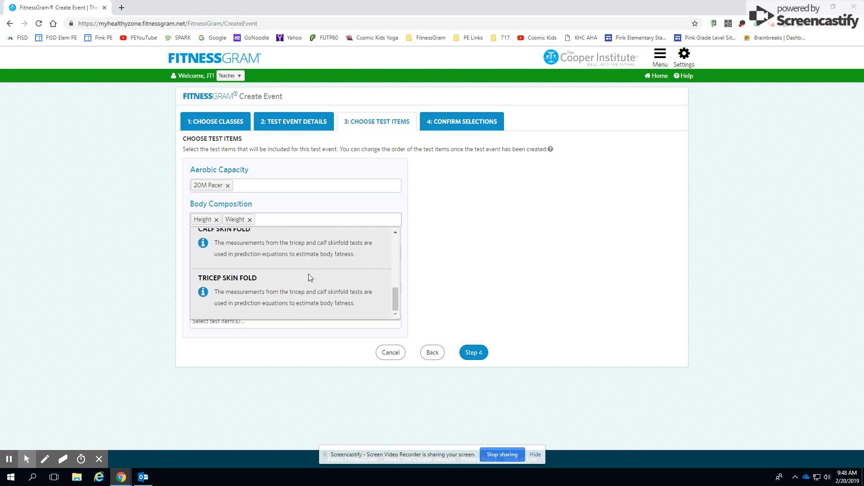
click(459, 258)
- Add Curl-Up, Trunk Lift and Push-Up as the Muscle Strength and Endurance test items
click(266, 255)
click(265, 282)
click(265, 255)
click(283, 331)
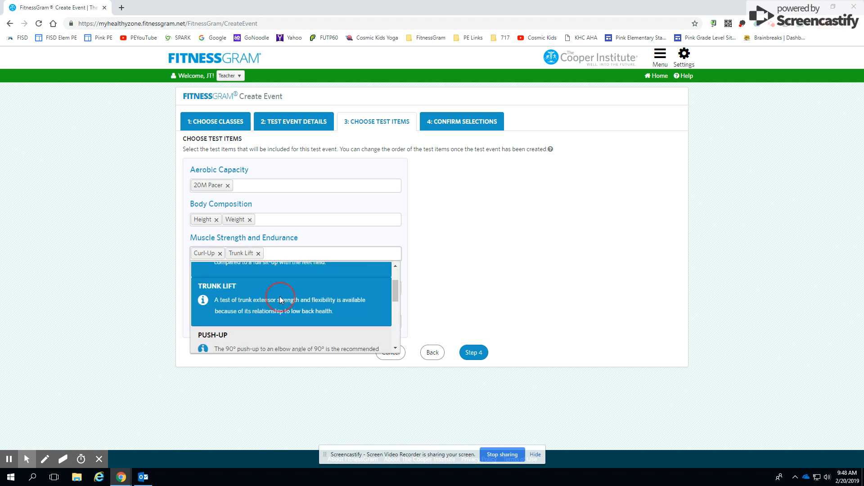
click(295, 253)
click(284, 345)
click(328, 254)
scroll(344, 323, down, 3)
scroll(344, 323, up, 3)
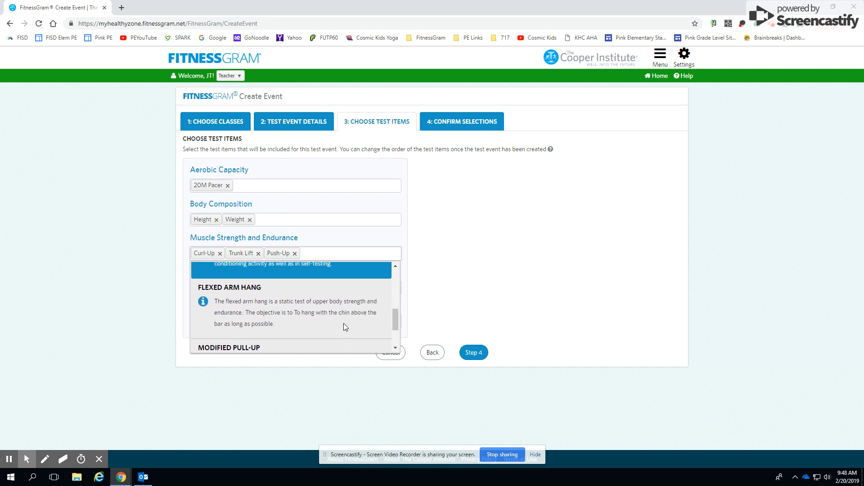
click(490, 306)
- Add Shoulder Stretch Left and Shoulder Stretch Right as the Flexibility test items
click(277, 288)
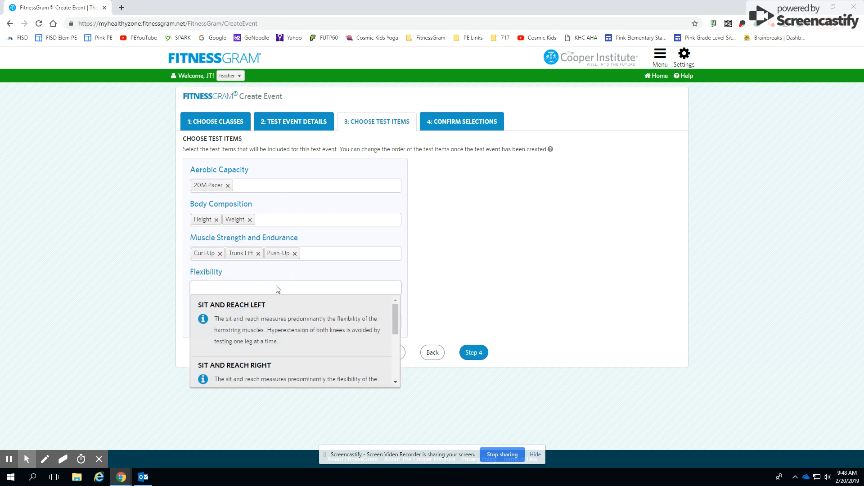
scroll(288, 315, down, 3)
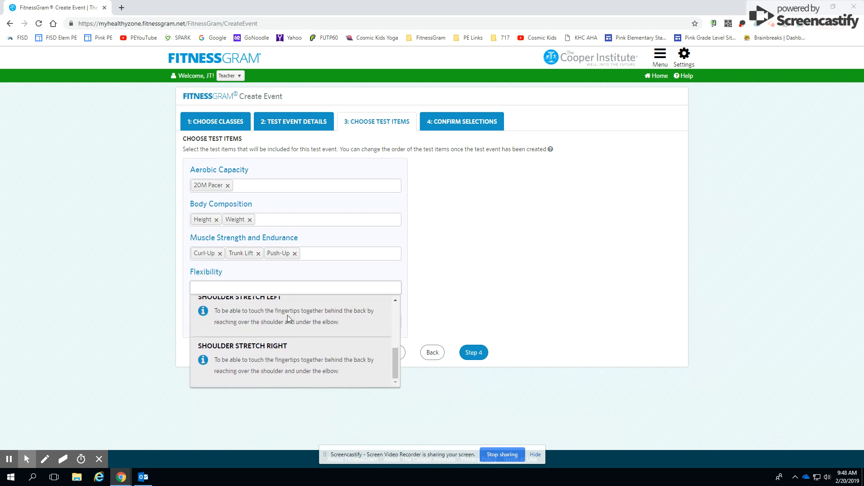
click(288, 315)
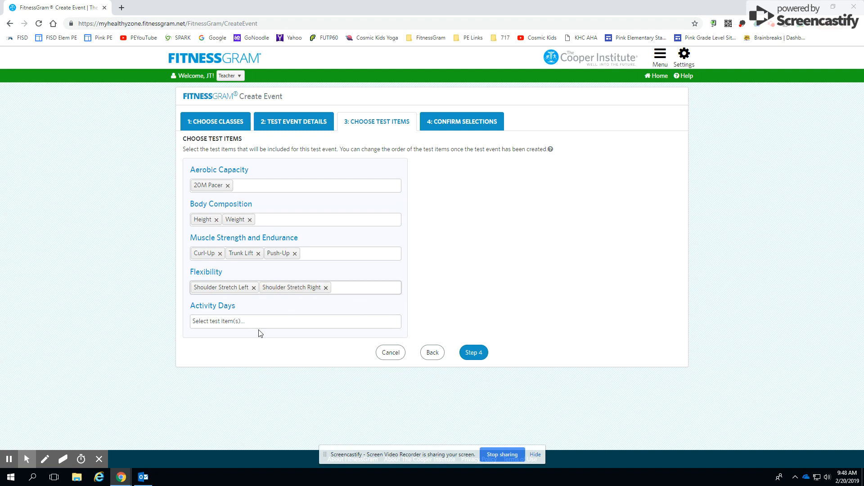
- Leave Activity Days without test items, proceed to the selection summary and create the test event
click(270, 322)
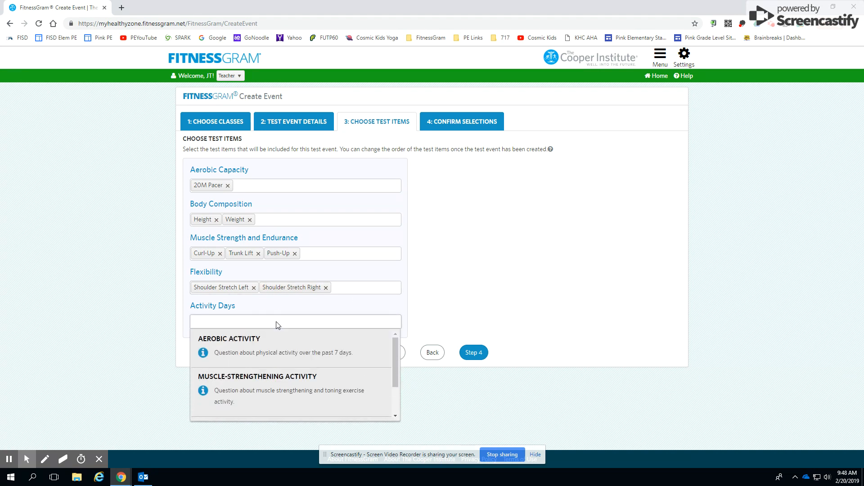
click(439, 318)
click(474, 352)
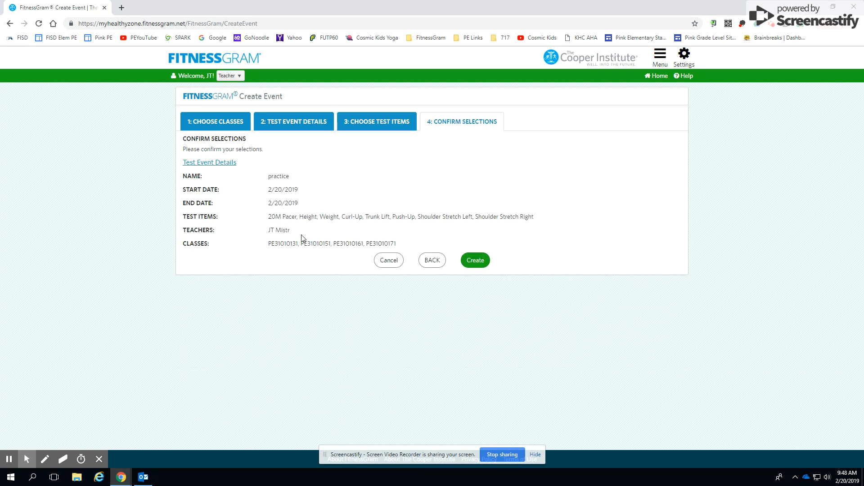
click(464, 260)
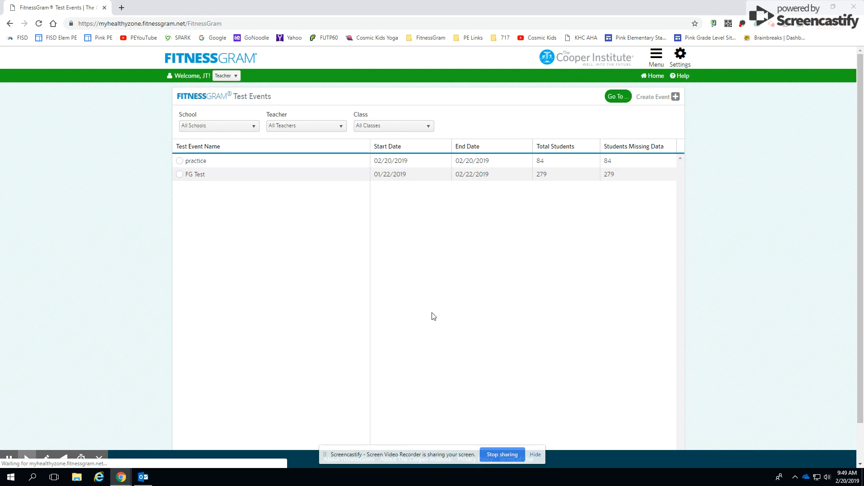
- Select the practice test event and open it for entering student data
click(180, 160)
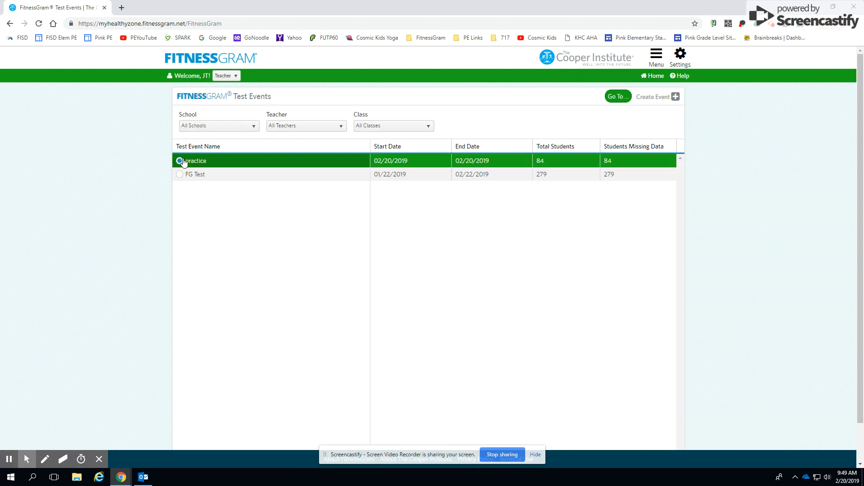
click(185, 176)
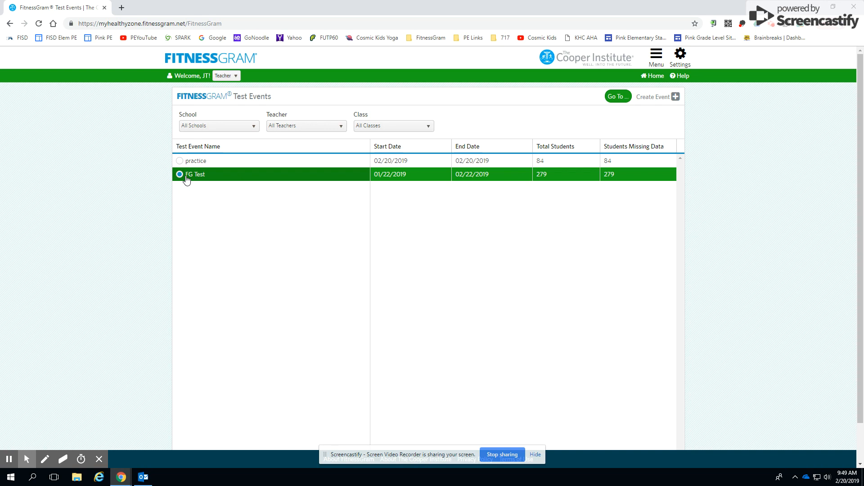
click(210, 161)
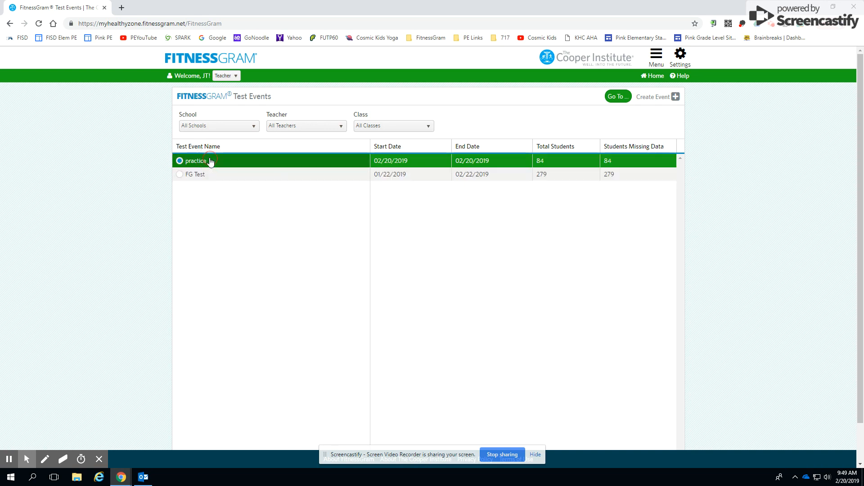
click(623, 99)
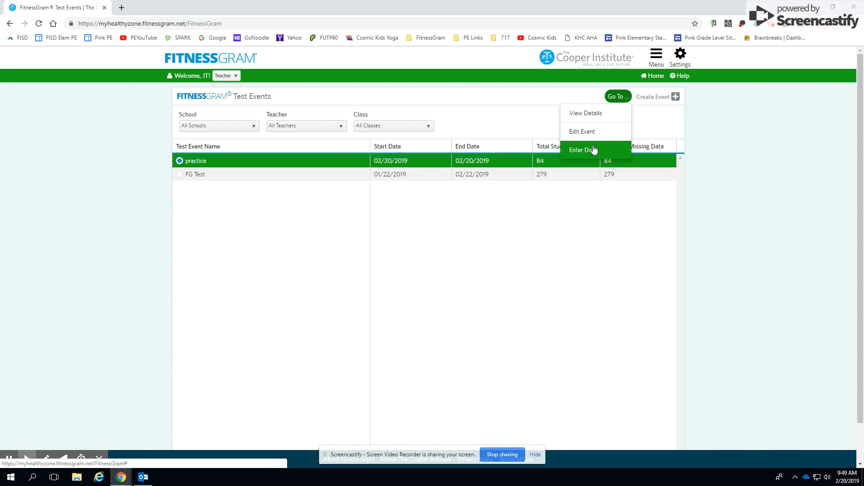
click(594, 150)
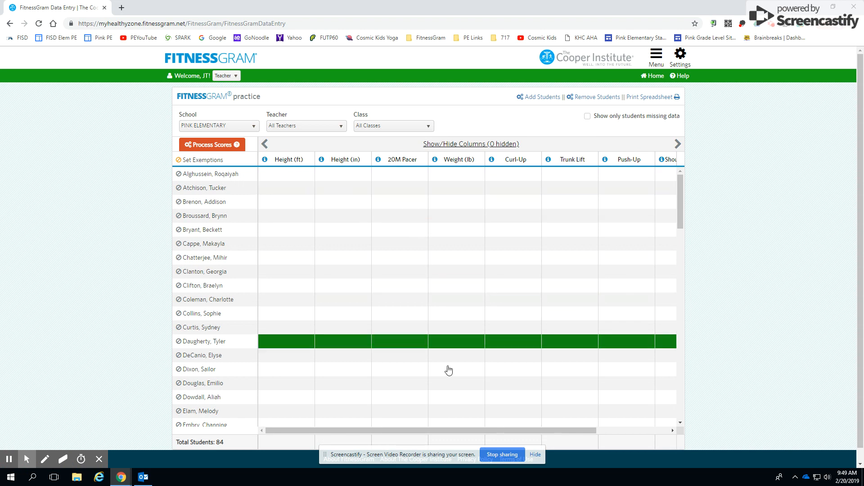
- Review the data entry roster of the practice event, process its scores and dismiss the alert
scroll(334, 303, down, 15)
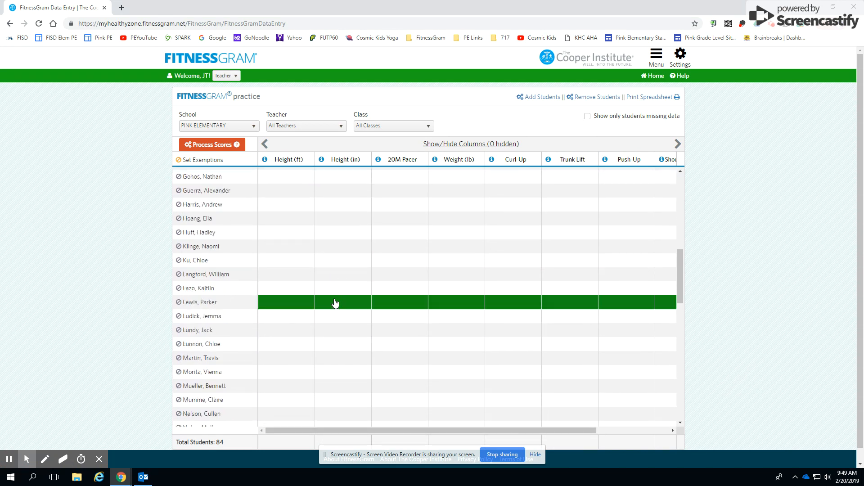
scroll(335, 303, up, 15)
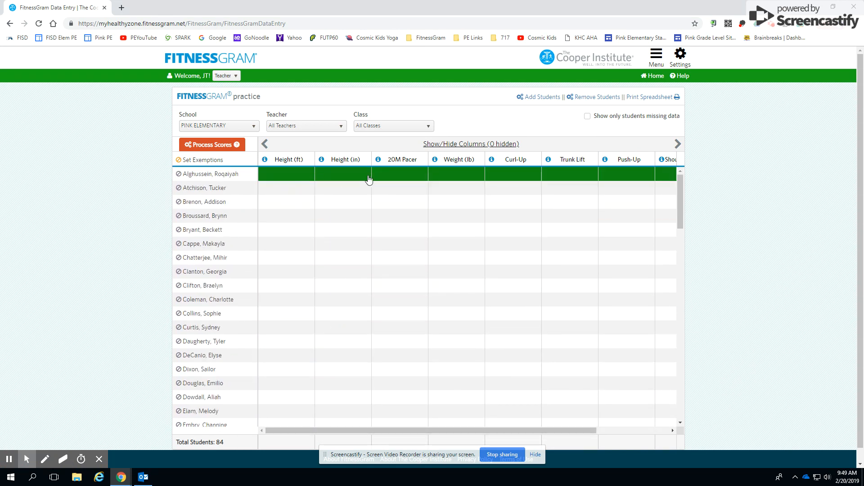
drag(545, 431, 471, 432)
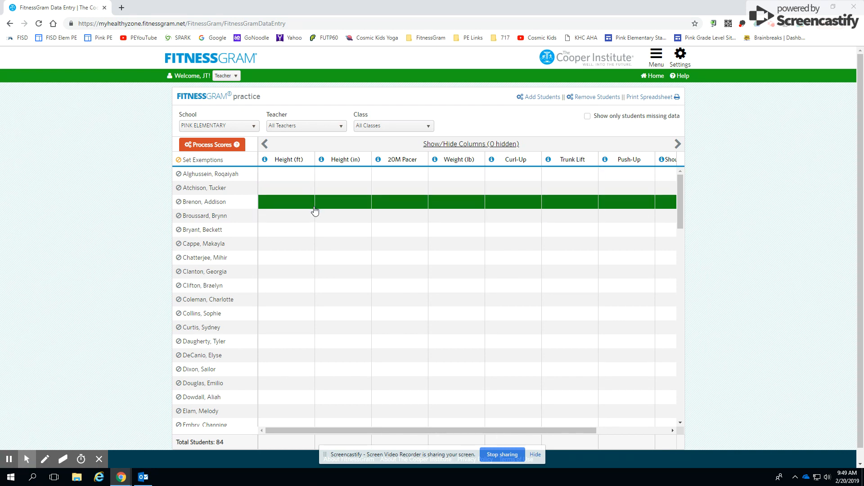
scroll(314, 211, down, 3)
scroll(314, 210, up, 3)
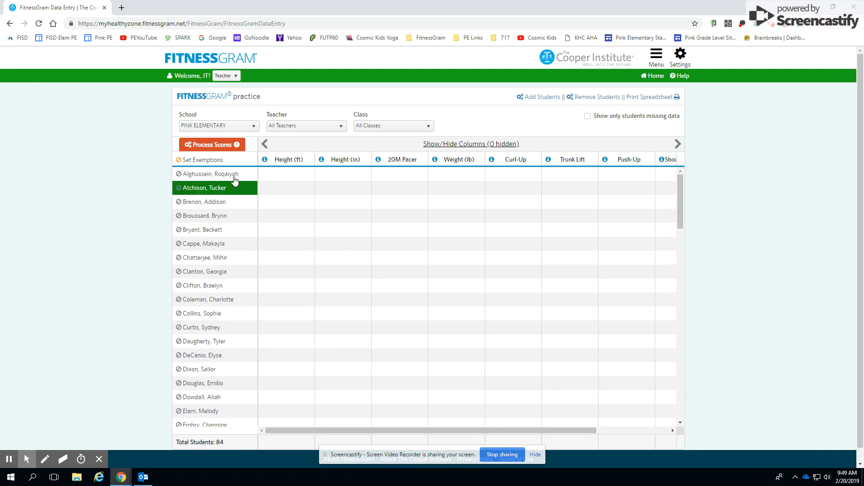
click(212, 147)
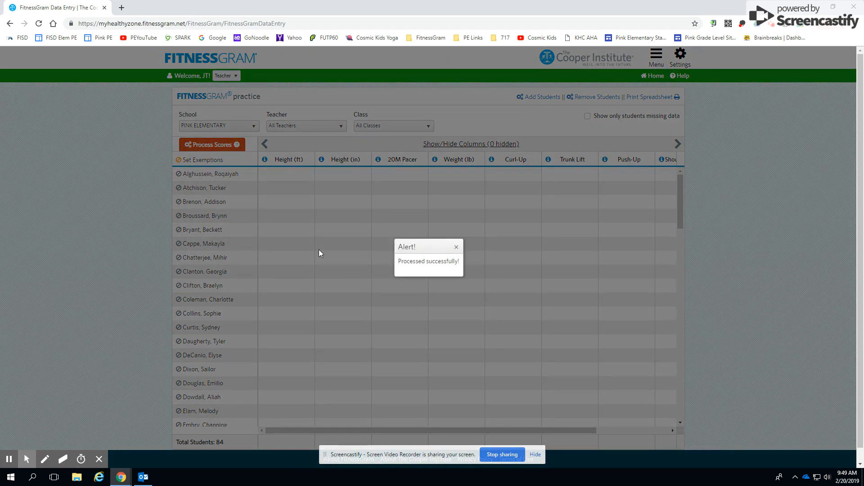
click(457, 247)
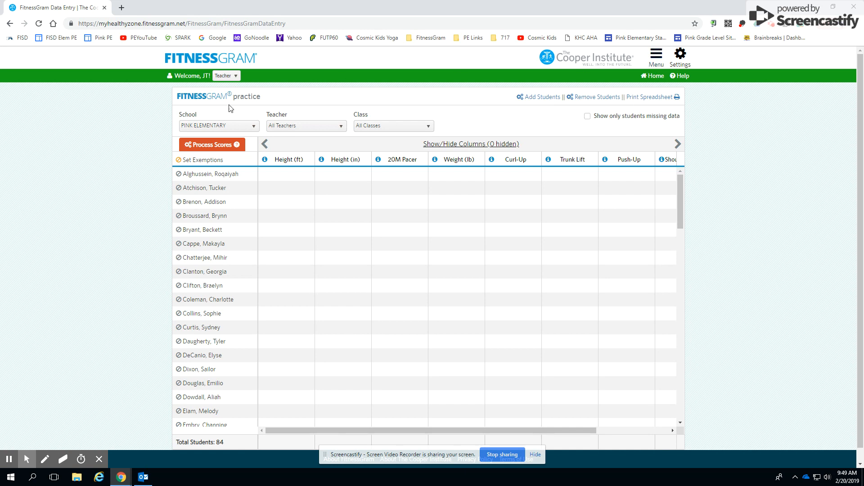
- Go to the reports and open the FitnessGram Student Report with its filters
click(657, 59)
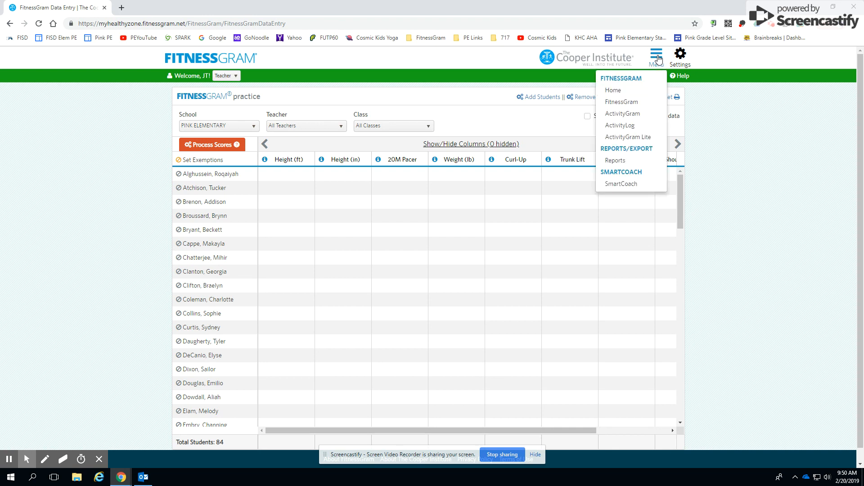
click(618, 161)
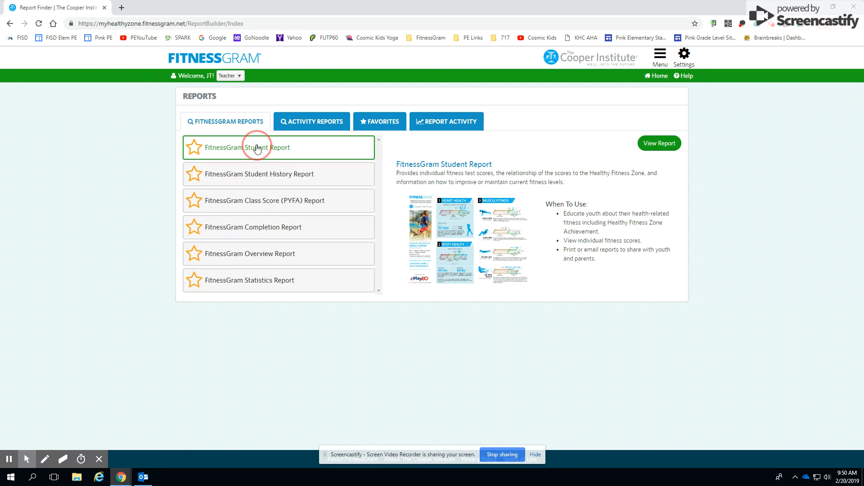
click(662, 145)
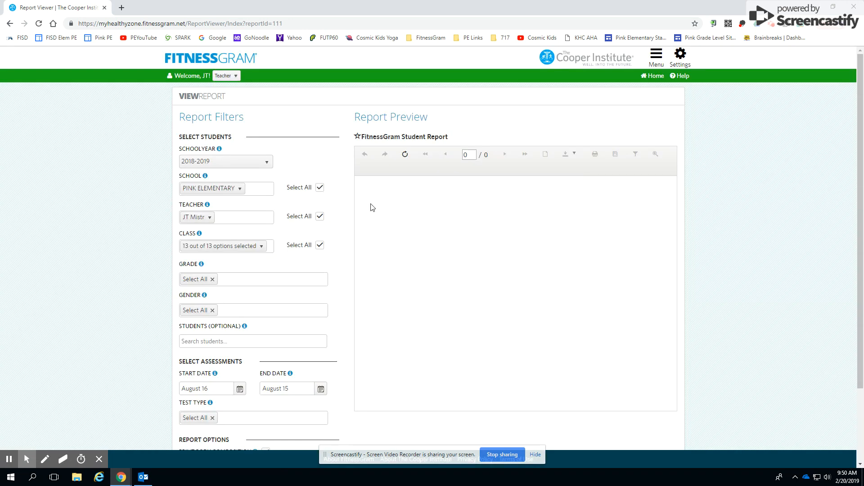
scroll(264, 245, down, 2)
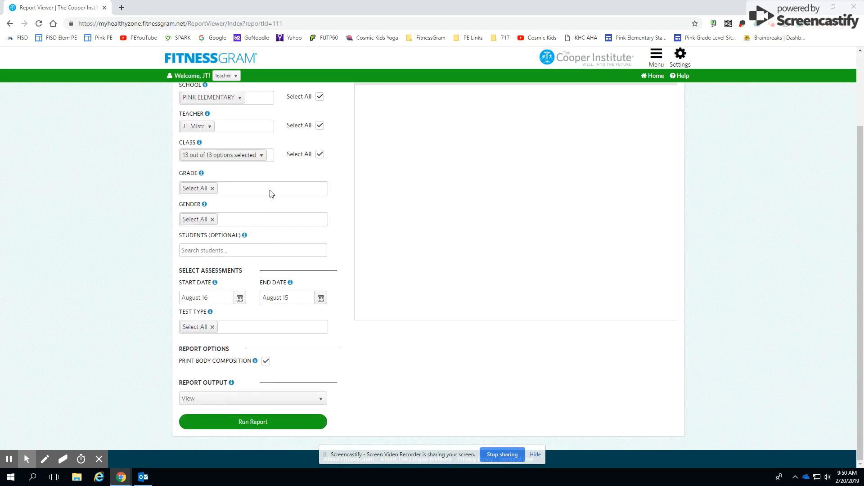
- Remove Select All from the report's grade filter and choose grade 3
click(263, 158)
click(269, 228)
mouse_move(266, 182)
mouse_down()
mouse_move(271, 241)
mouse_move(270, 181)
mouse_up()
click(319, 173)
click(213, 188)
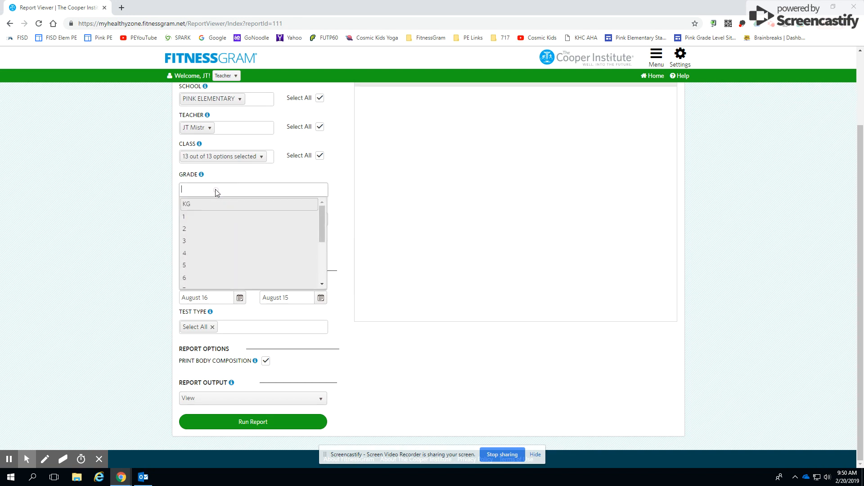
click(217, 243)
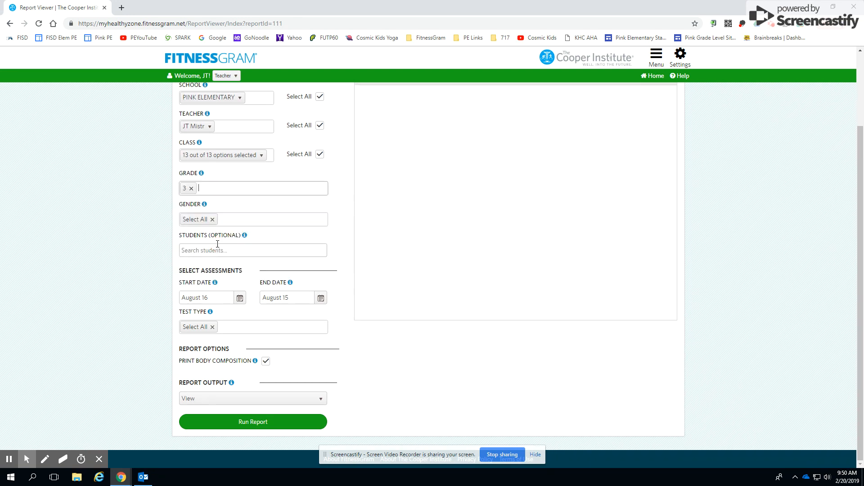
- Set the report's grade filter back to Select All
click(211, 190)
scroll(266, 231, down, 2)
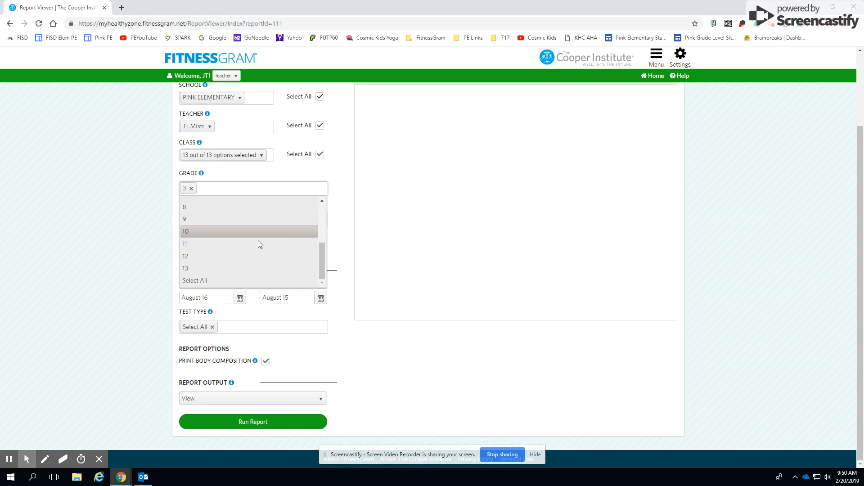
click(228, 277)
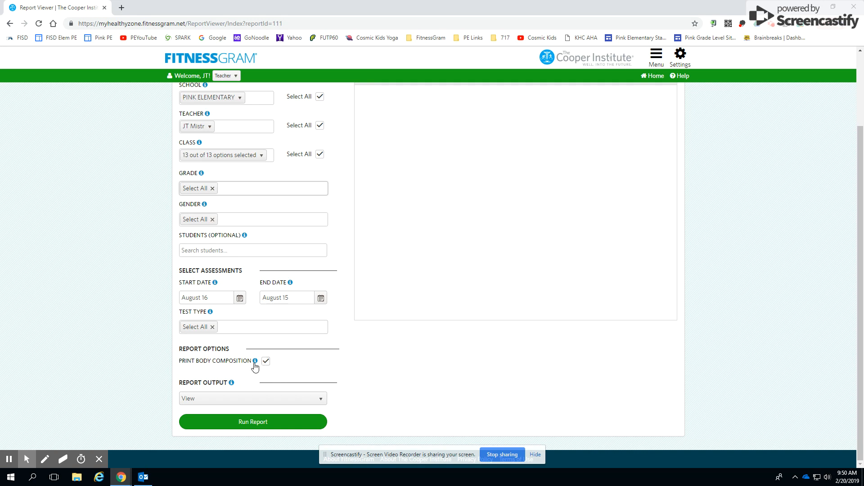
- Examine the Print Body Composition option, the Report Output choices and the overall filters of the student report
mouse_move(255, 365)
click(320, 399)
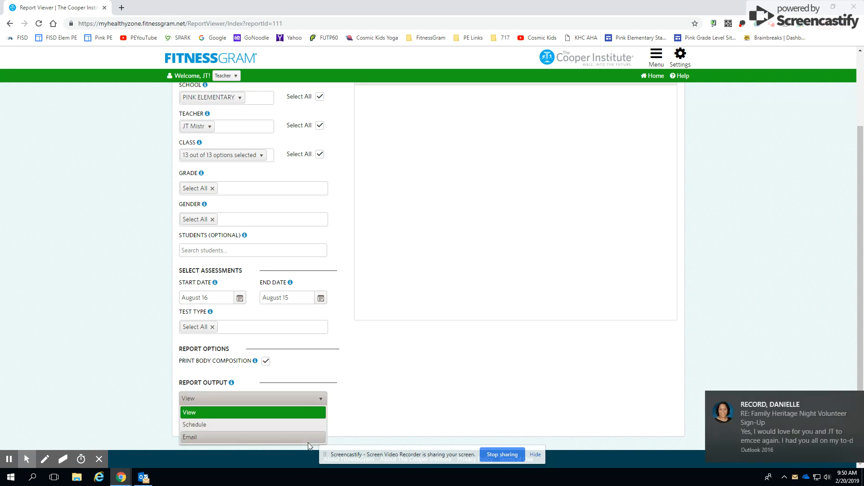
click(387, 379)
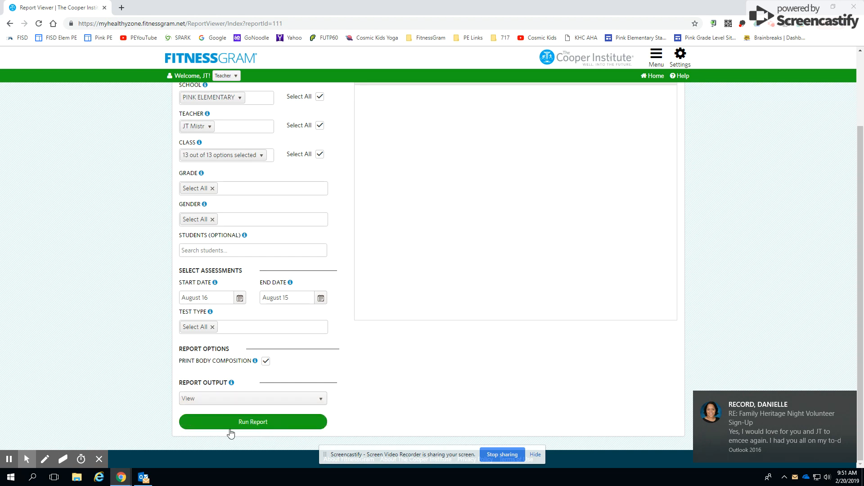
click(323, 401)
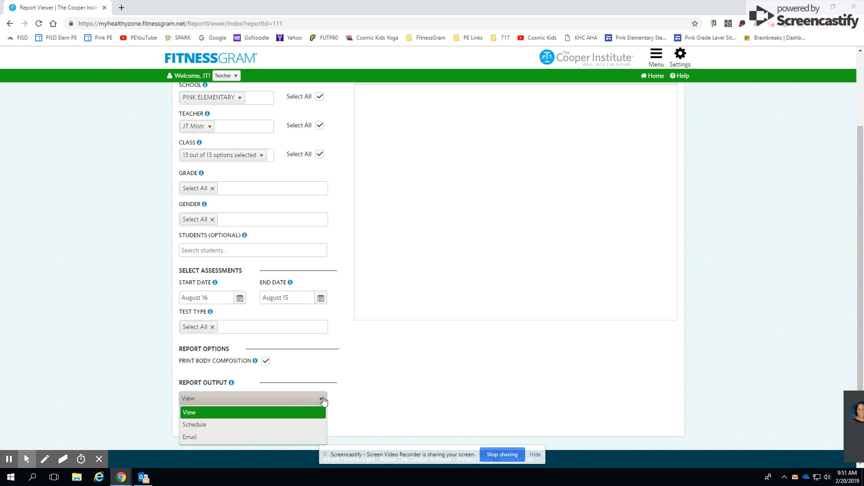
click(391, 408)
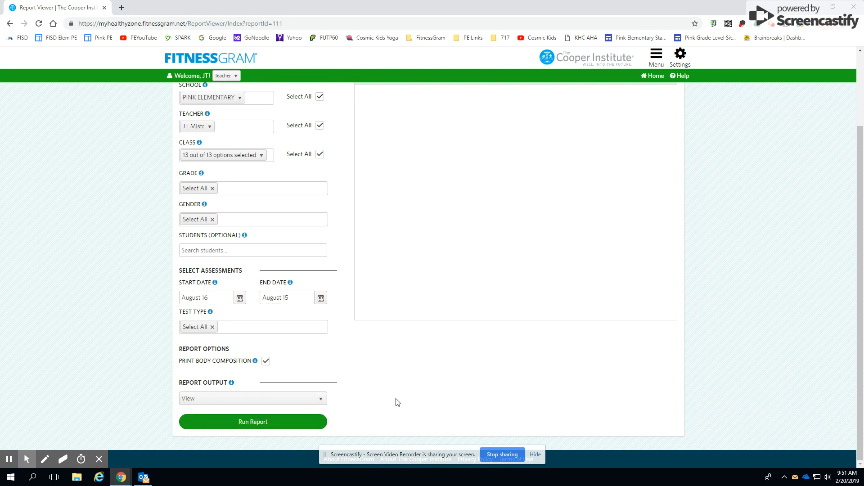
scroll(398, 402, up, 2)
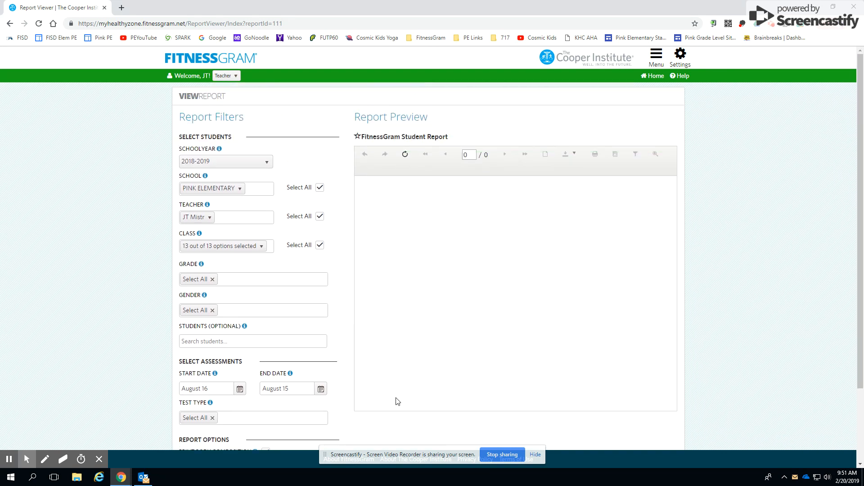
scroll(397, 399, down, 2)
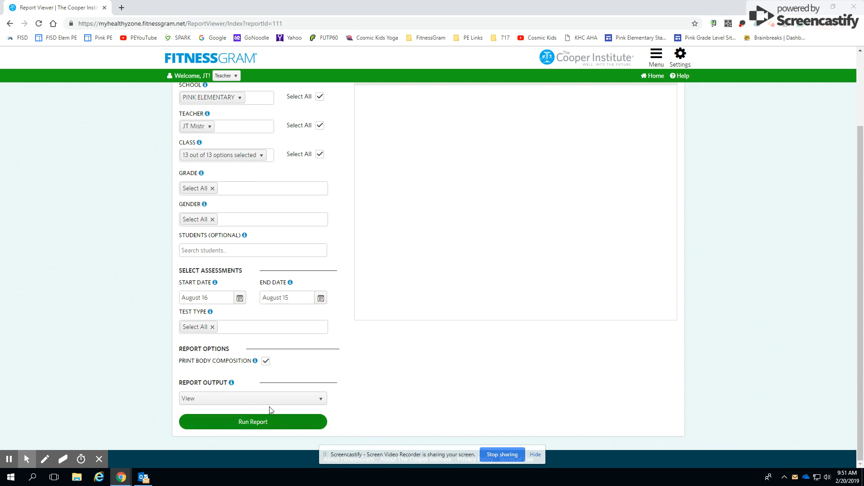
scroll(544, 297, up, 2)
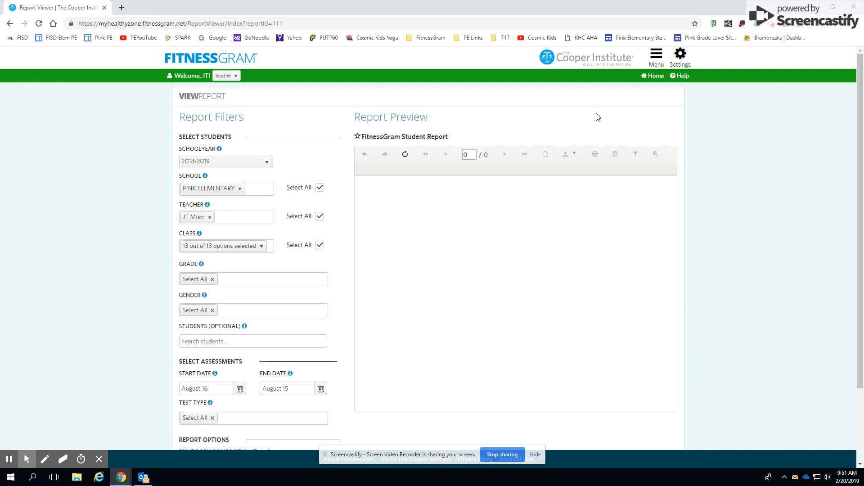
- Return to the home dashboard and dismiss the updated reports and webinars announcement
click(655, 76)
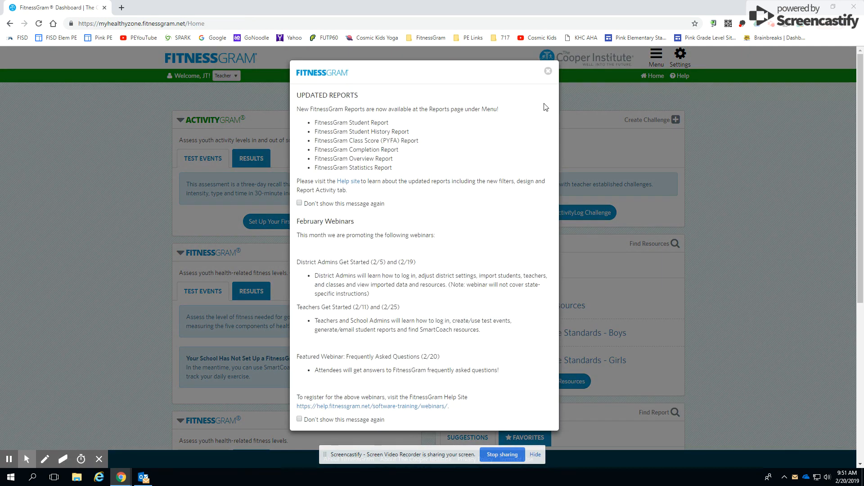
click(546, 72)
scroll(340, 347, down, 2)
scroll(451, 270, up, 2)
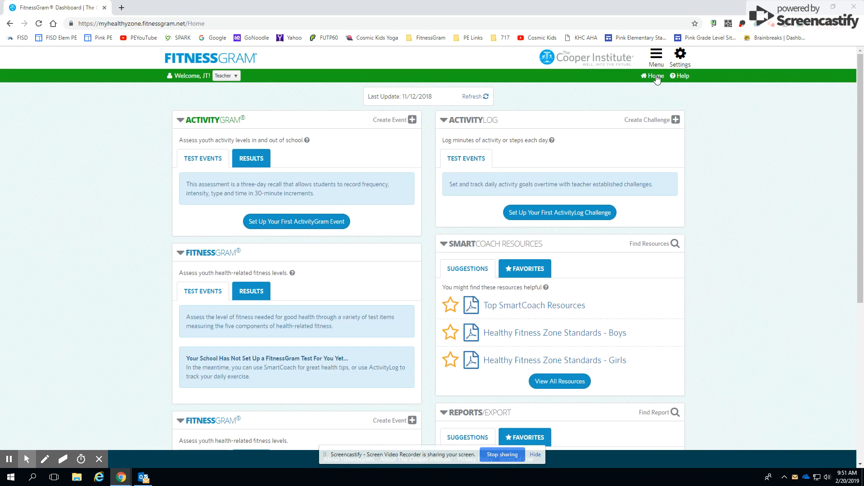
- Open the FitnessGram test events list and select the practice event
click(656, 57)
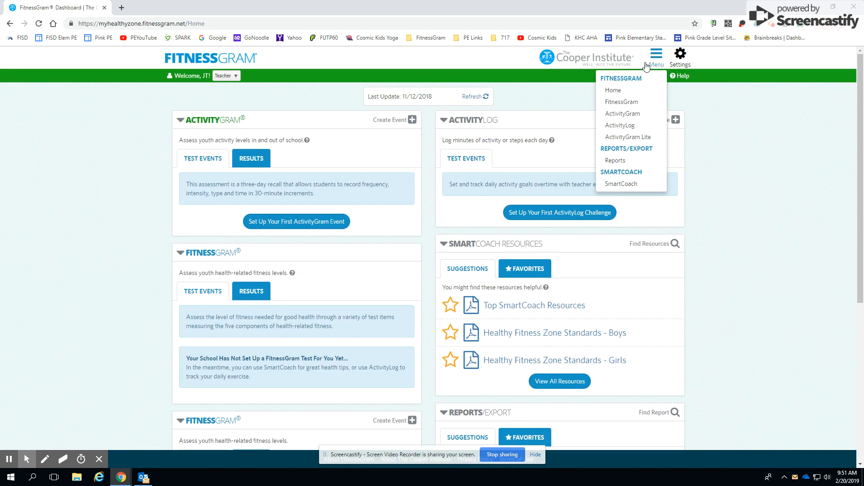
click(617, 103)
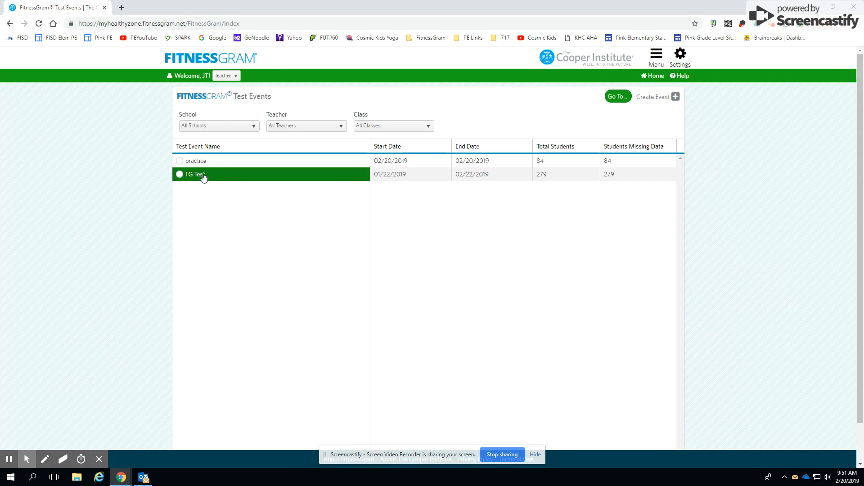
click(180, 162)
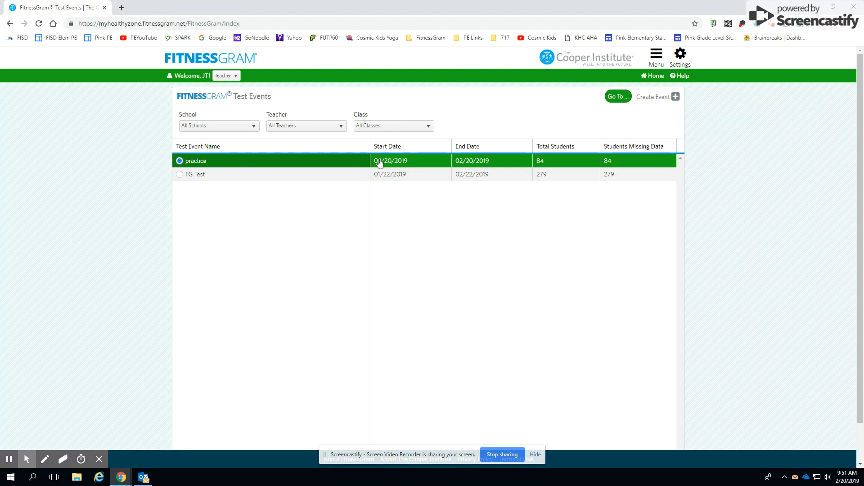